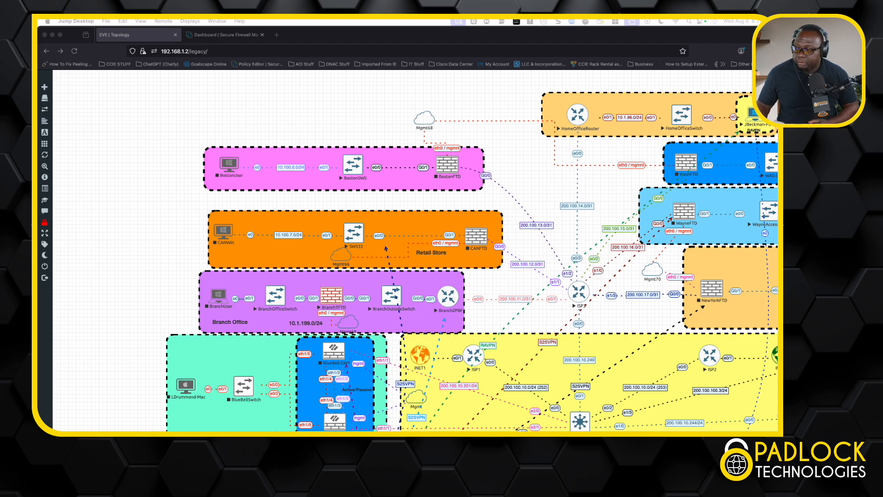
# - Examine the EVE topology from the branch and home office sites down to the ISP, headquarters and data center firewalls
pyautogui.click(346, 177)
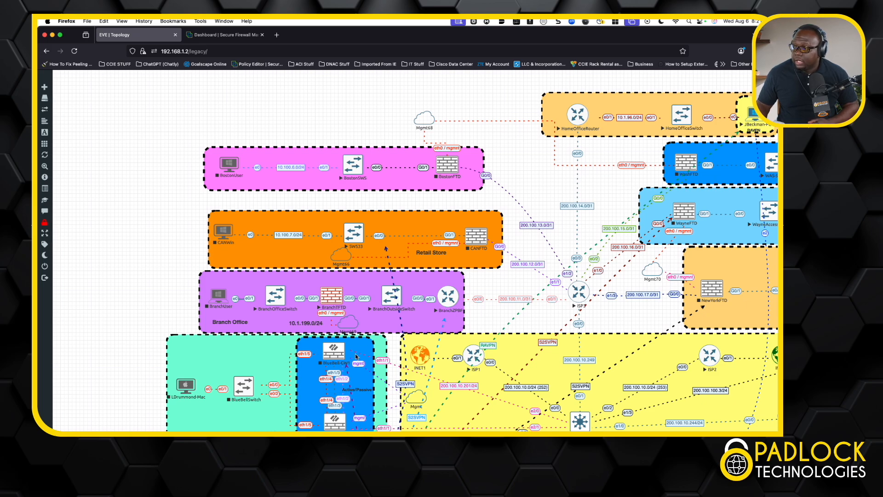
pyautogui.hscroll(6, 520, 372)
pyautogui.hscroll(2, 520, 371)
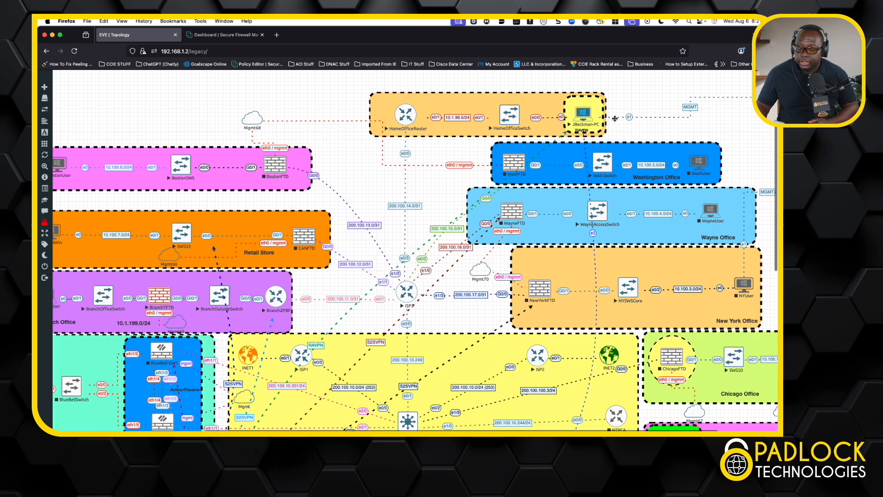
pyautogui.scroll(-8, 477, 220)
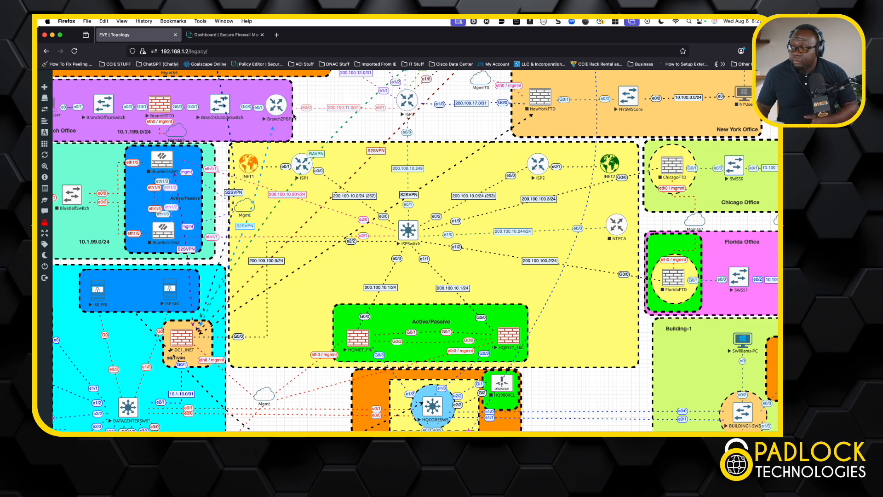
# - In Firewall Management Center, review the AAA settings and certificate username mapping of the PLT_Users remote access VPN connection profile, and close it without saving
pyautogui.click(233, 38)
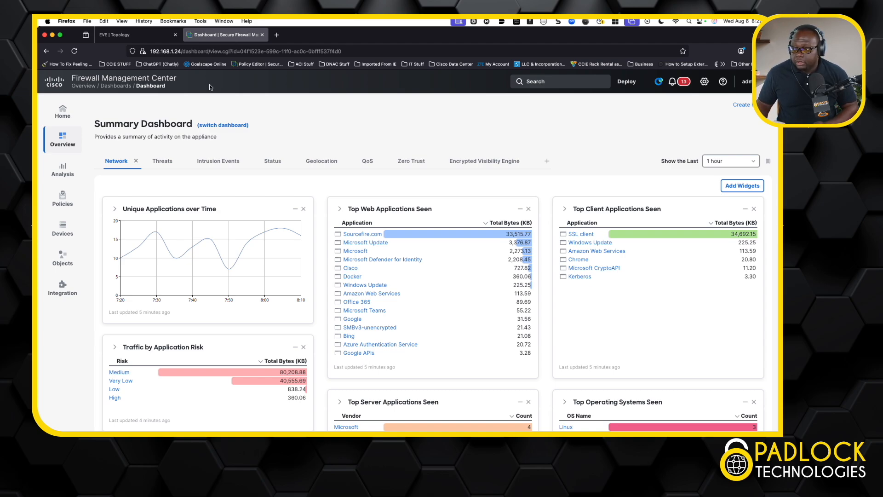
pyautogui.click(66, 234)
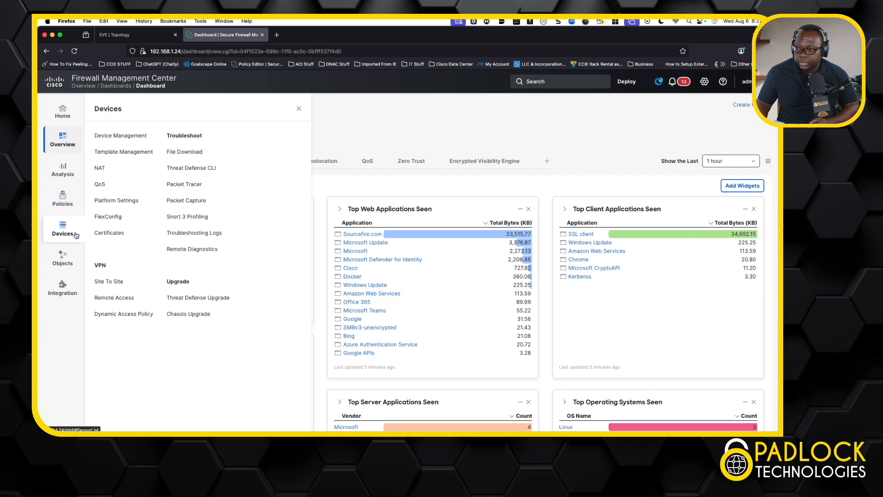
pyautogui.click(118, 297)
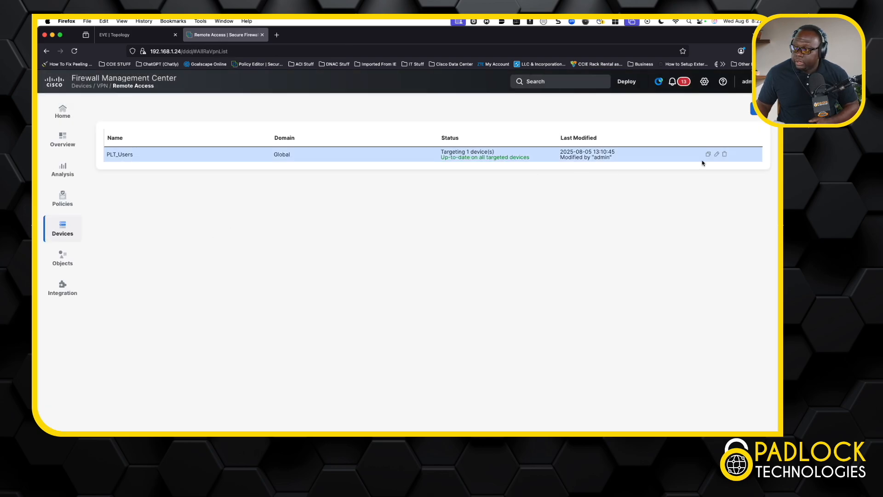
pyautogui.click(717, 154)
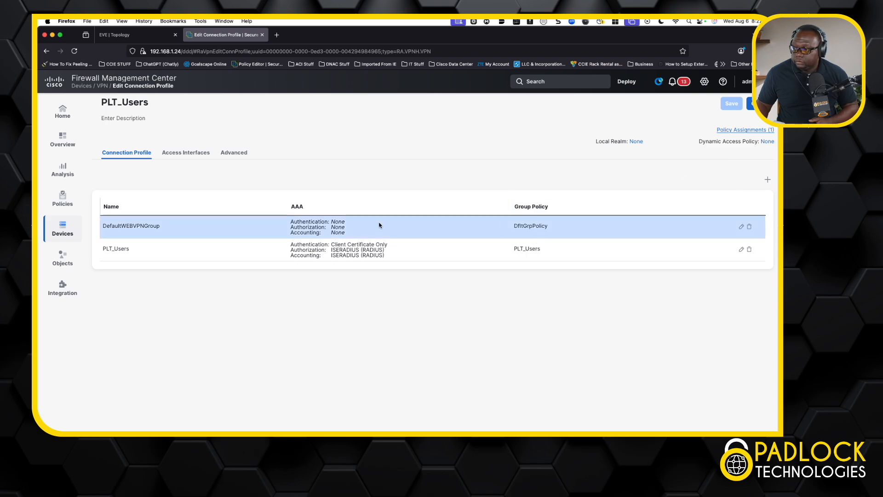
pyautogui.click(741, 251)
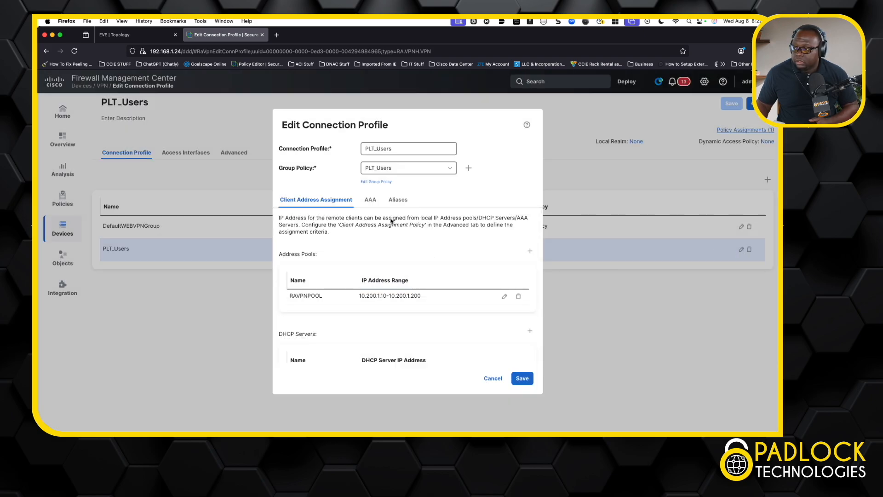
pyautogui.click(370, 203)
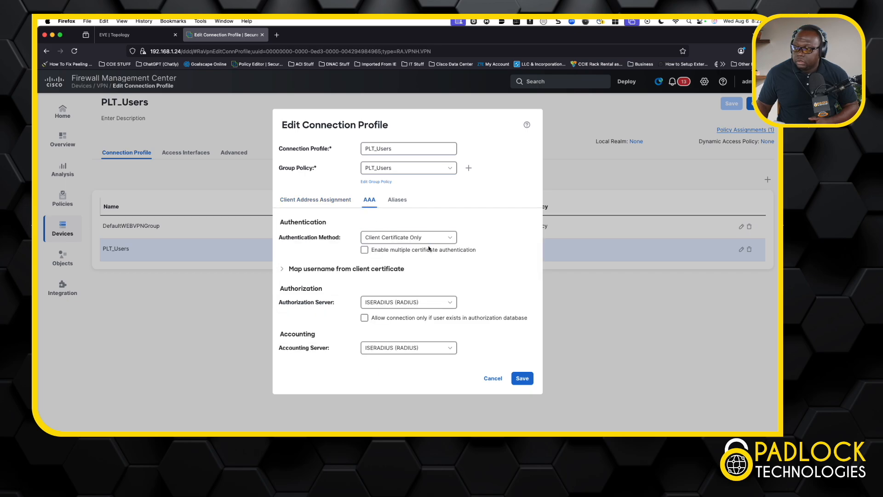
pyautogui.moveTo(429, 249)
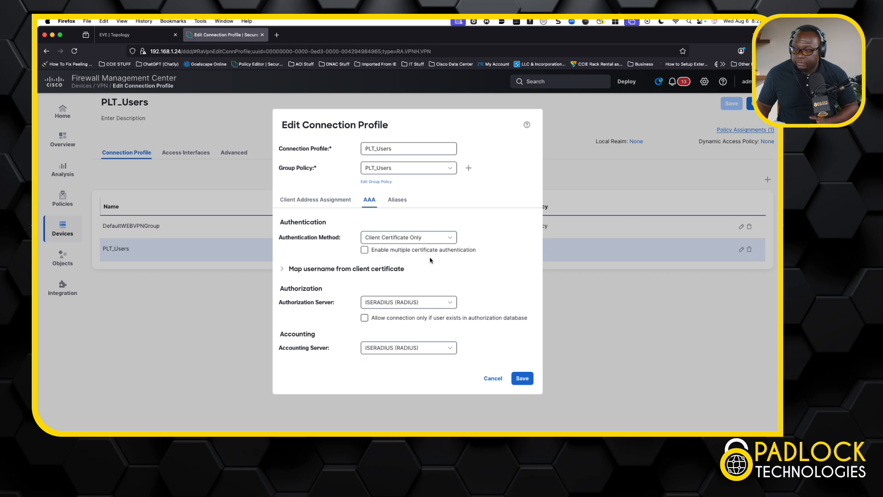
pyautogui.click(282, 272)
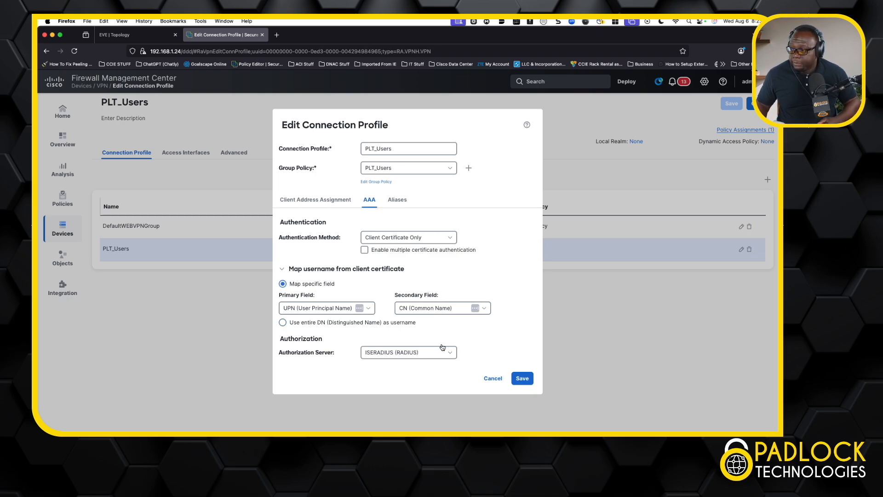
pyautogui.click(497, 380)
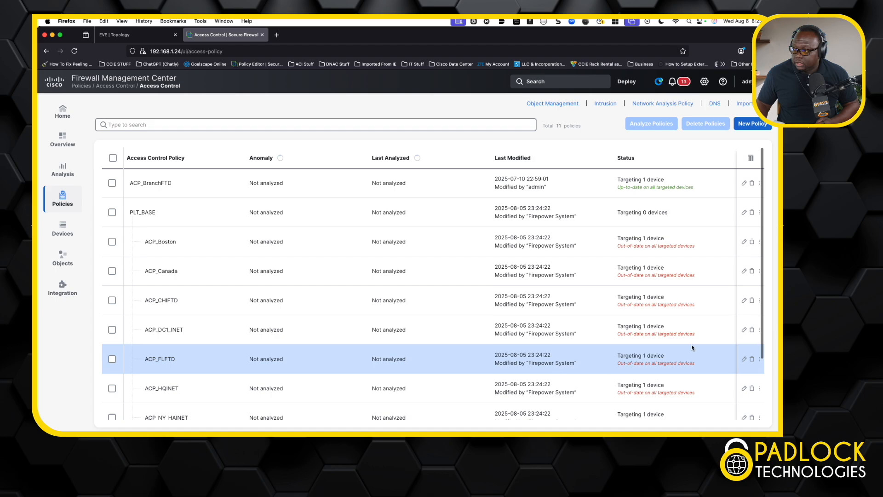
# - Inspect the user conditions of the PLT_RemoteAccessVPN rule in the ACP_DC1_INET access control policy, and close the rule without applying changes
pyautogui.click(743, 331)
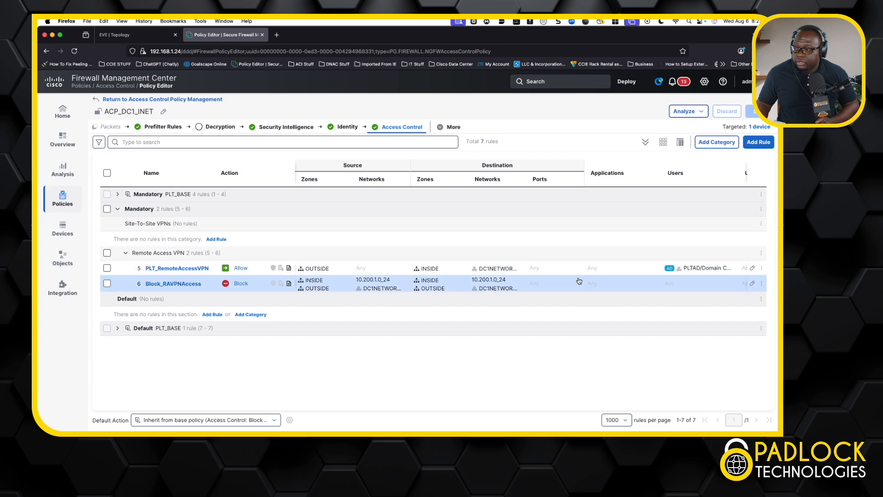
pyautogui.moveTo(493, 271)
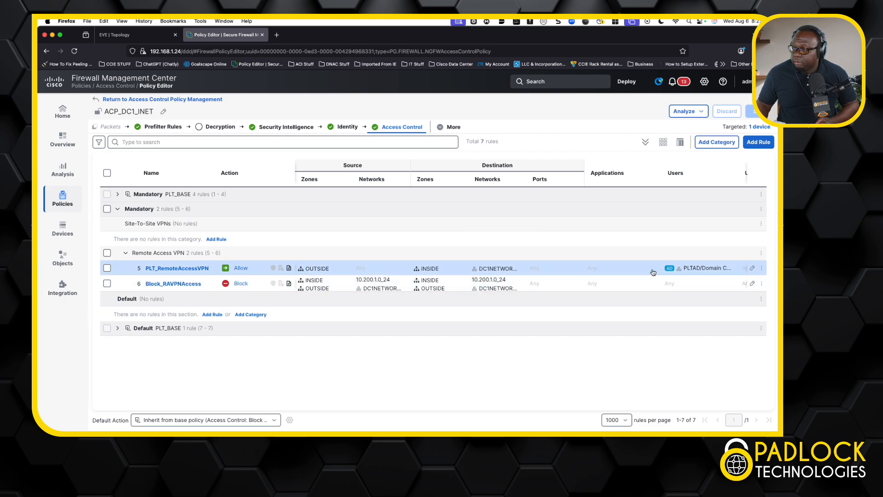
pyautogui.hscroll(3, 658, 271)
pyautogui.hscroll(2, 659, 271)
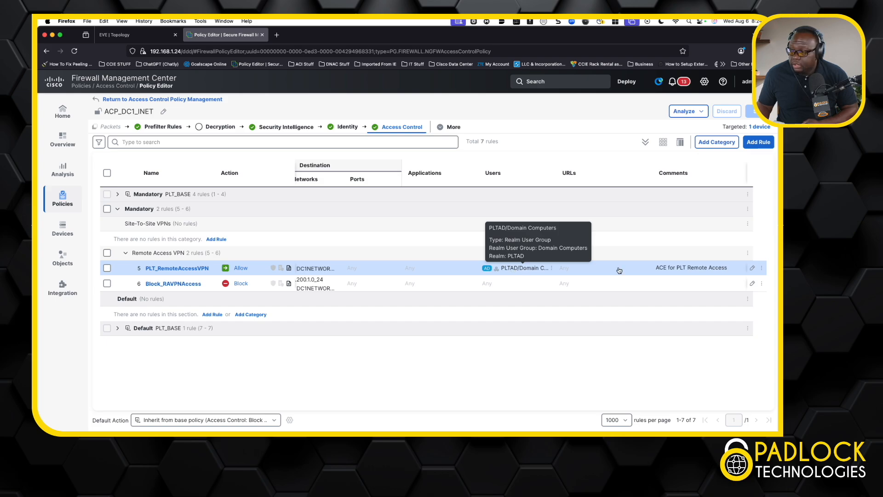
pyautogui.click(753, 268)
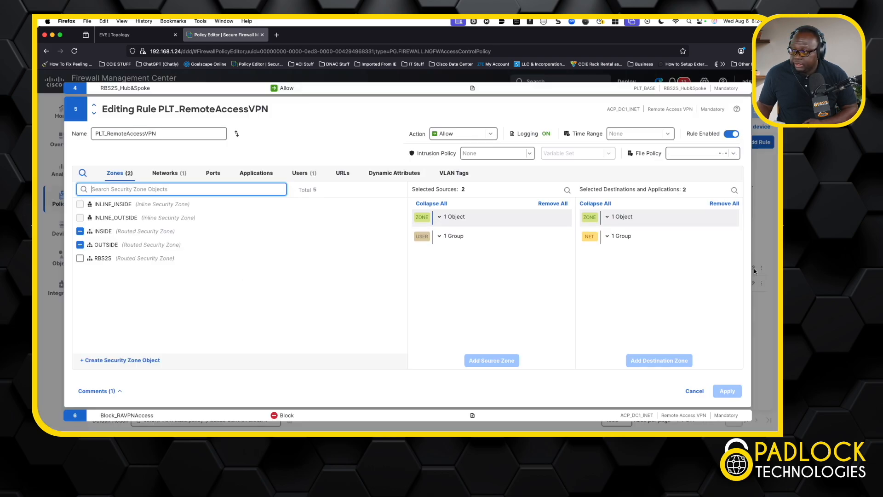
pyautogui.click(304, 173)
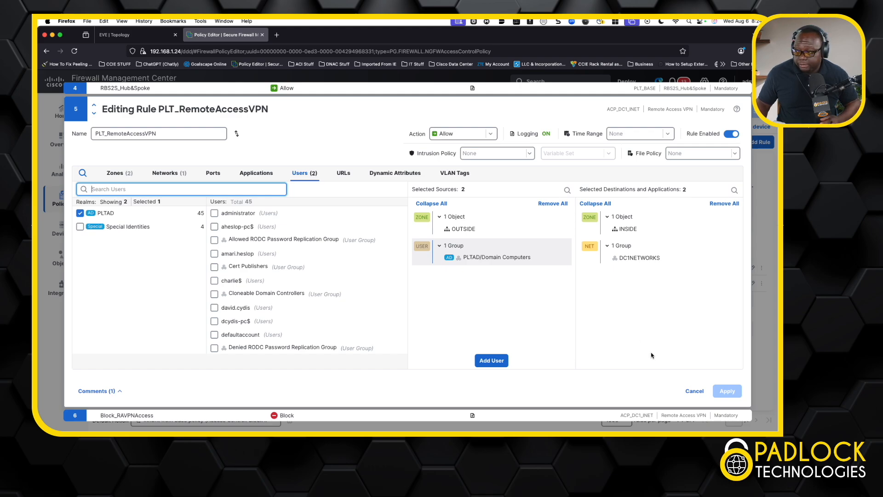
pyautogui.click(693, 392)
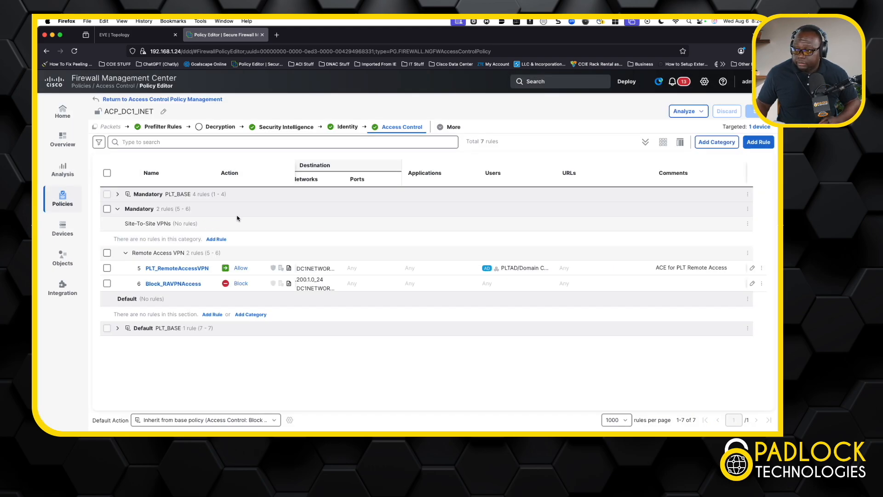
# - Open the home office PC's remote desktop from the EVE topology and connect its AnyConnect VPN to PLTUsers
pyautogui.click(142, 37)
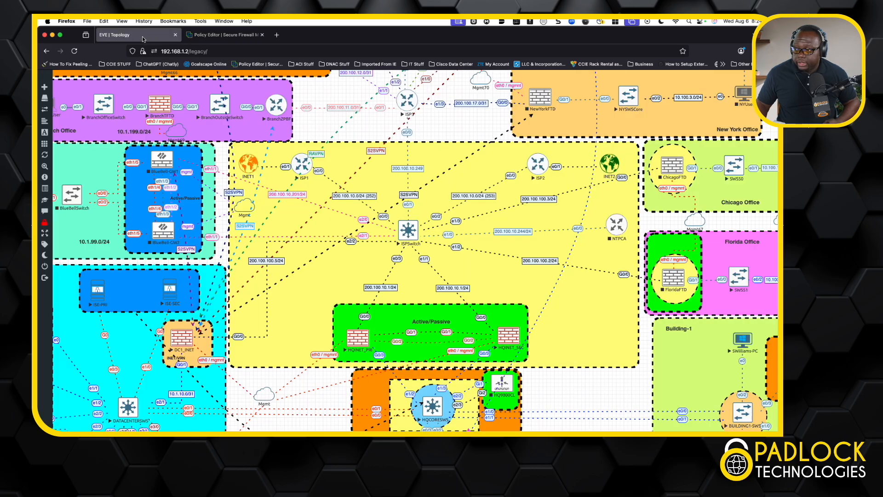
pyautogui.scroll(5, 319, 162)
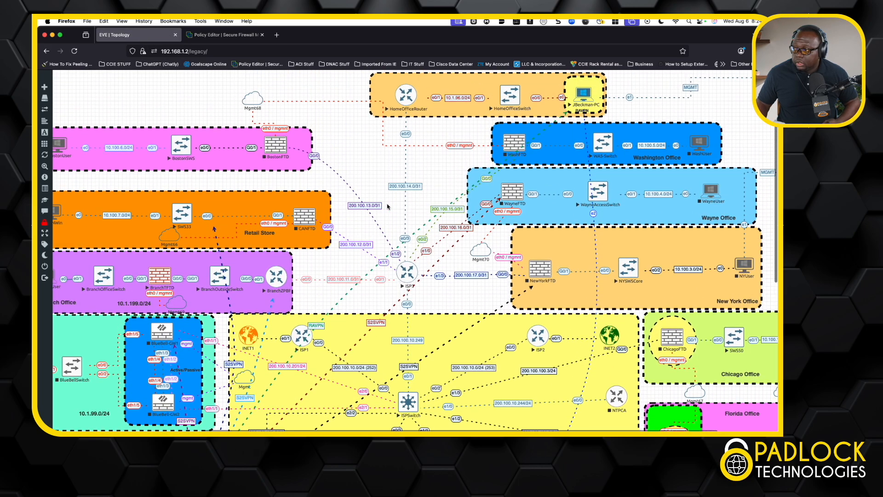
pyautogui.click(576, 120)
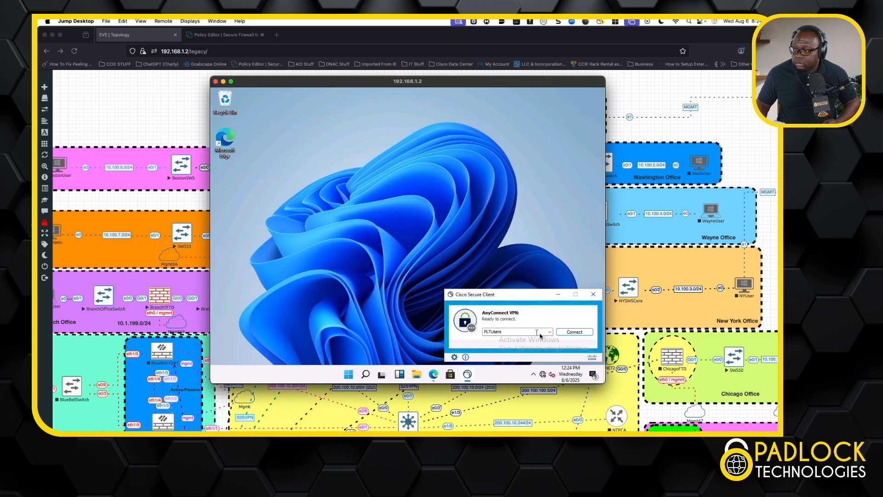
pyautogui.click(573, 333)
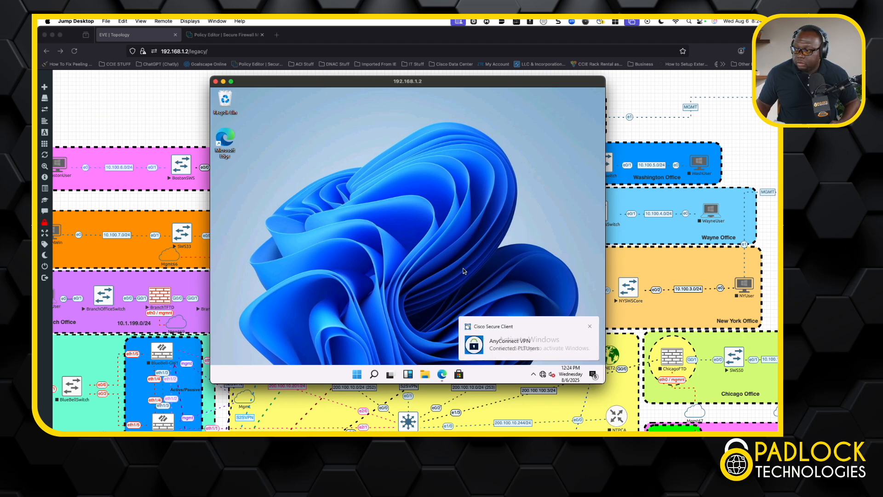
# - Run ipconfig in a command prompt on the home office PC and highlight the VPN adapter's IPv4 address
pyautogui.rightClick(356, 376)
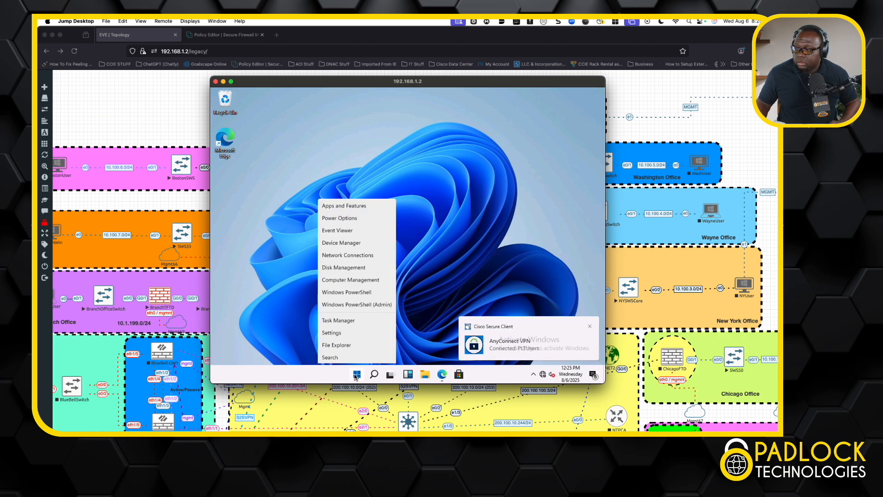
pyautogui.click(363, 335)
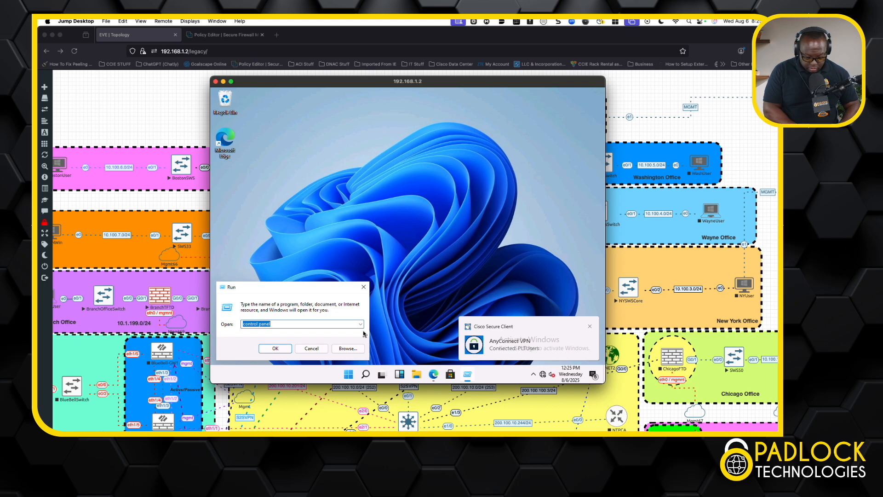
pyautogui.write('cmd')
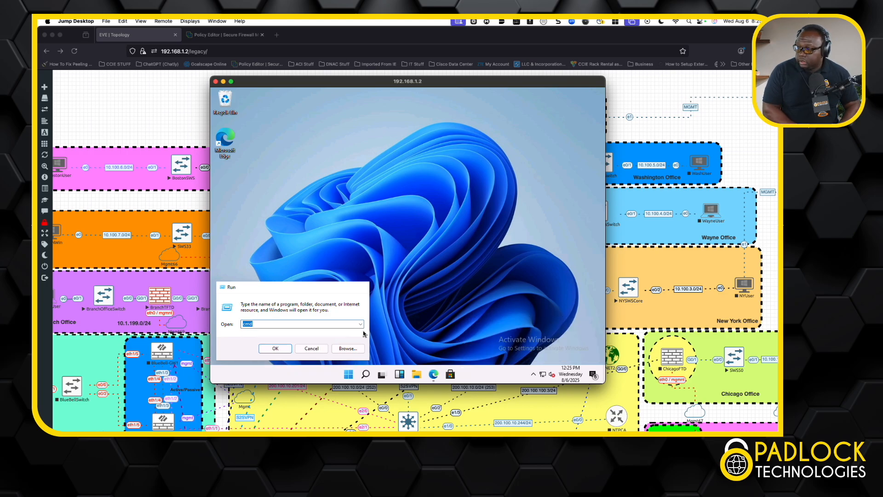
pyautogui.press('Return')
pyautogui.write('ip')
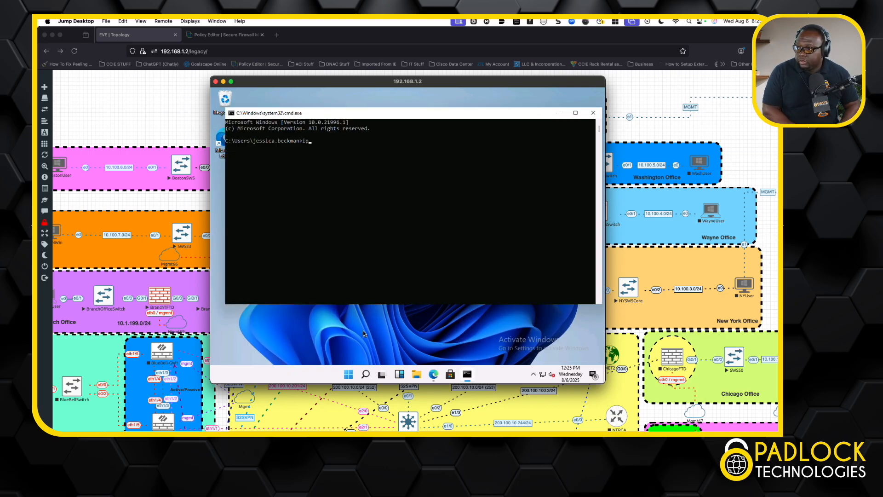
pyautogui.write('config')
pyautogui.press('Return')
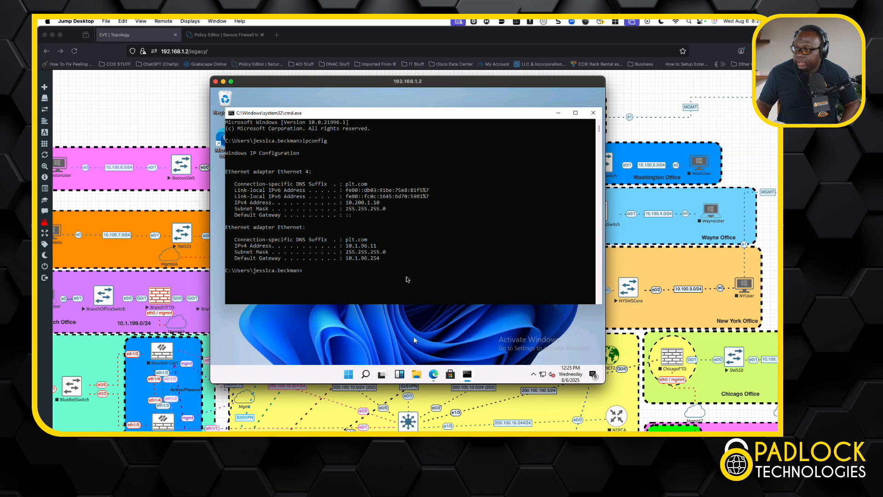
pyautogui.moveTo(381, 203); pyautogui.dragTo(348, 204)
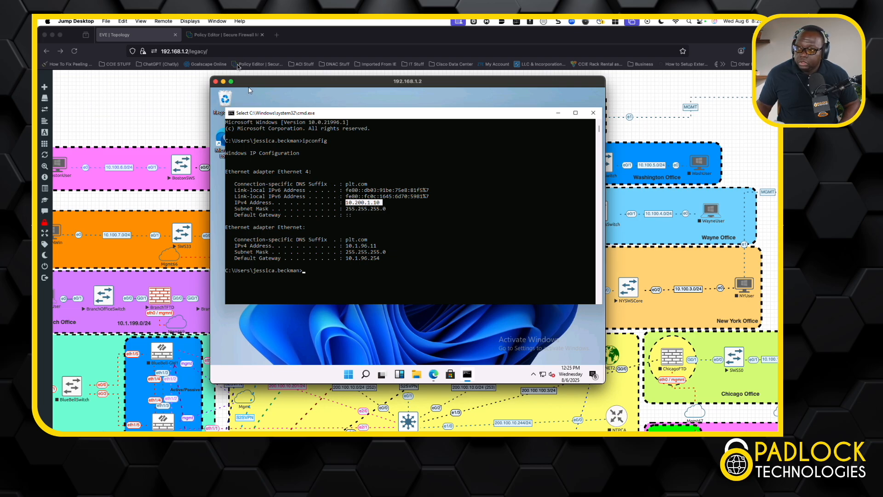
# - Switch back to Firewall Management Center and view the active sessions on the Remote Access VPN dashboard
pyautogui.click(228, 38)
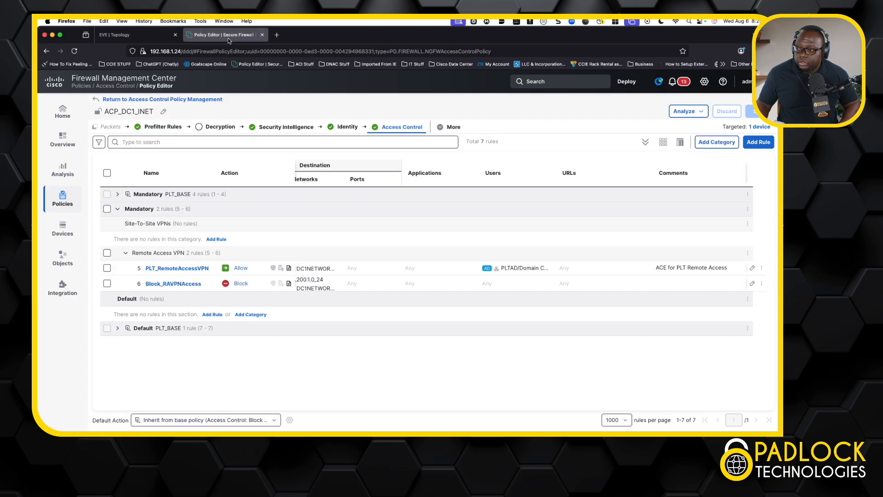
pyautogui.click(74, 146)
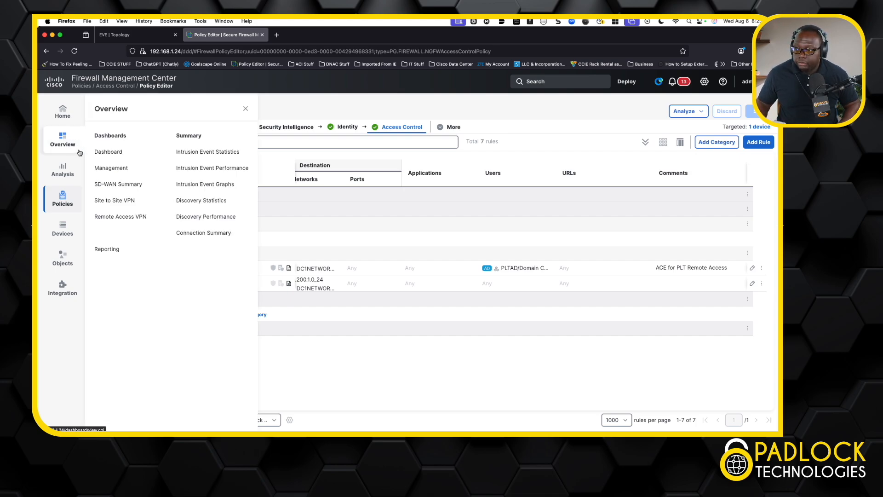
pyautogui.click(113, 220)
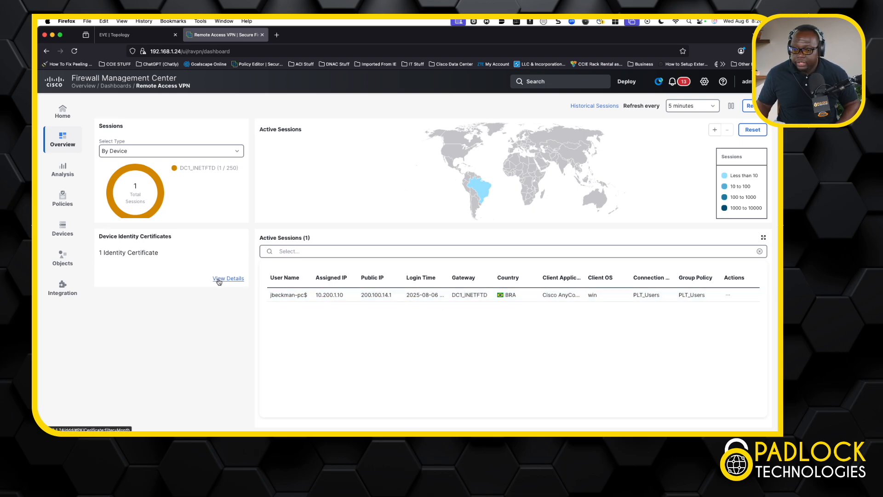
# - Return to the home office PC's remote desktop from the EVE topology and ping 10.172.1.1 in the command prompt
pyautogui.click(138, 35)
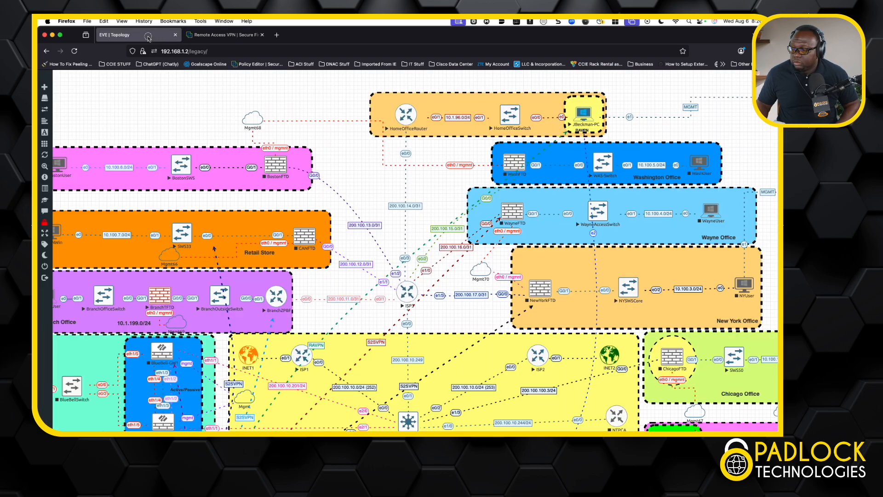
pyautogui.click(588, 115)
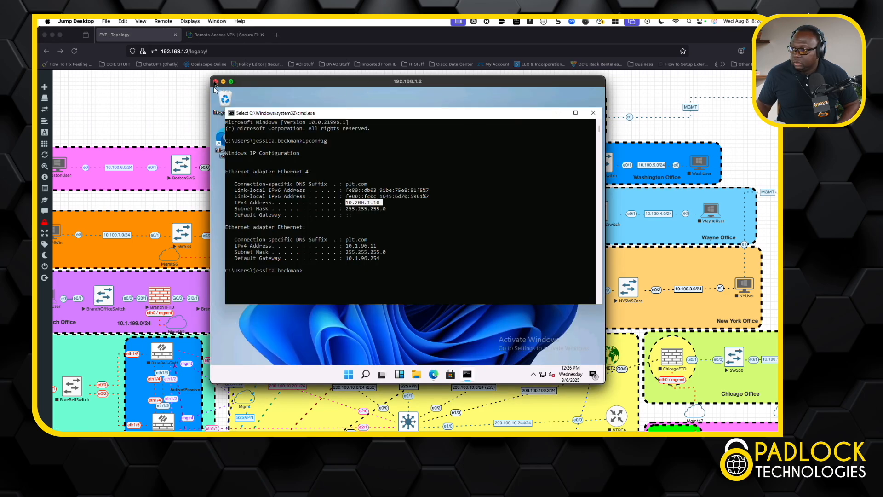
pyautogui.click(338, 185)
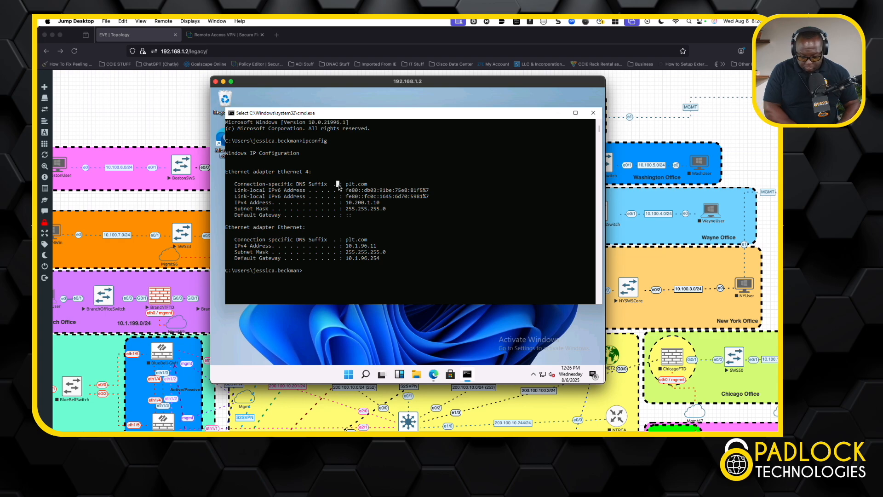
pyautogui.write('ping 10.172.1.1')
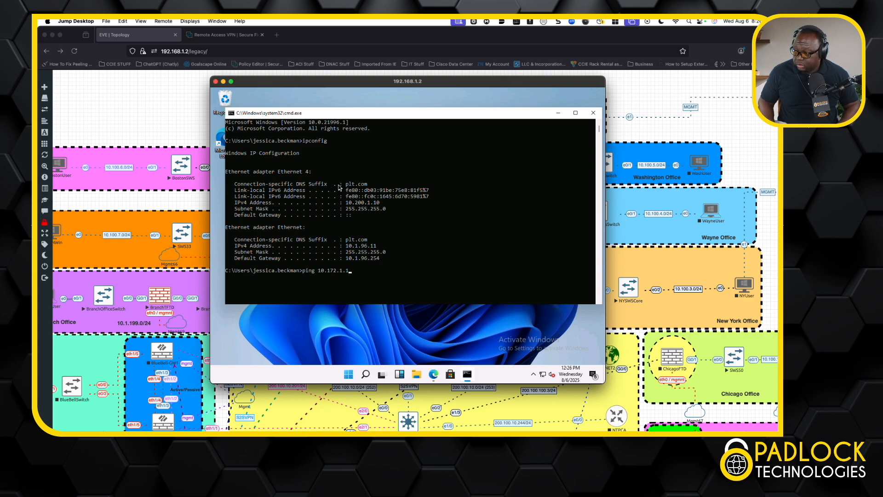
pyautogui.press('Return')
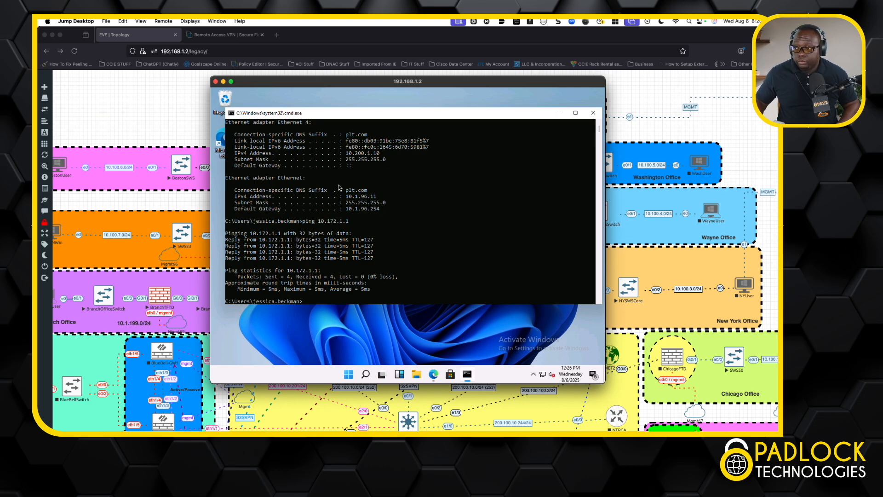
# - Switch back to Firewall Management Center and open the Unified Events analysis page
pyautogui.click(225, 35)
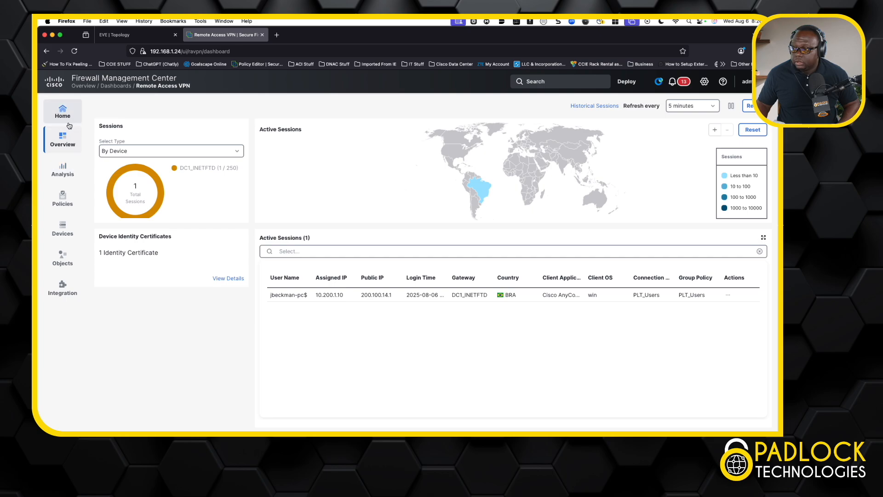
pyautogui.moveTo(60, 167)
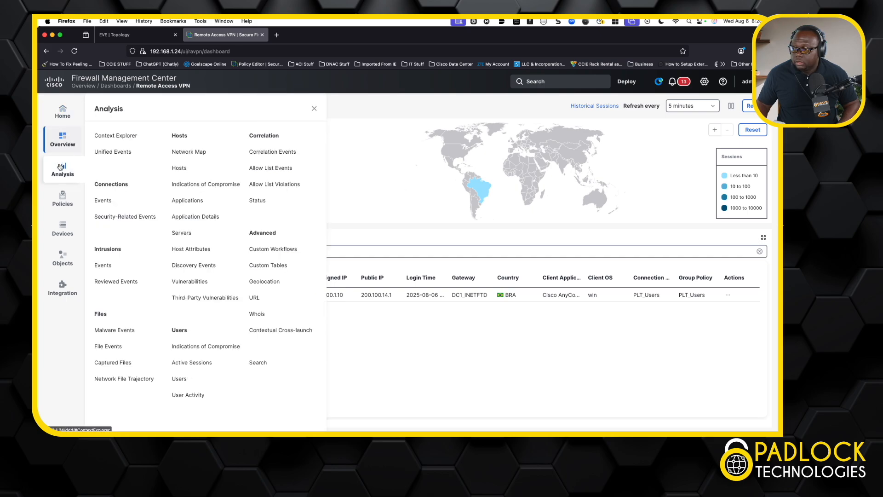
pyautogui.click(115, 151)
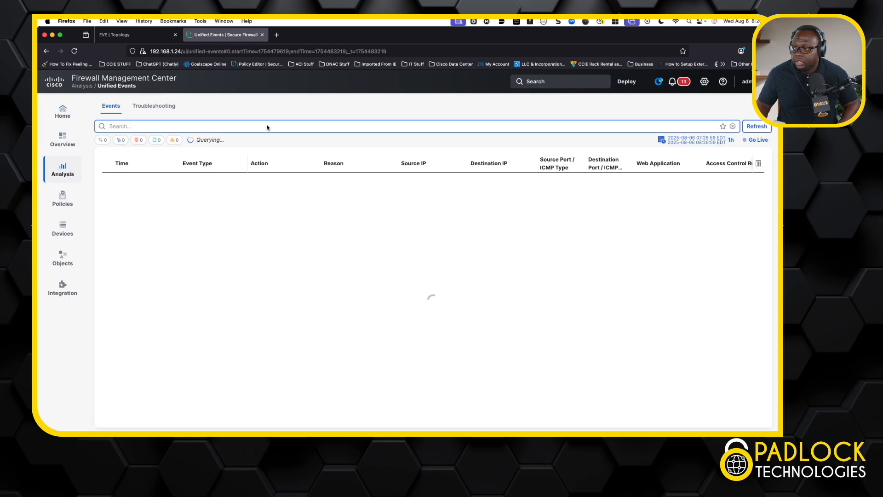
# - Filter the unified events by Source User for the home office PC's machine account
pyautogui.click(267, 127)
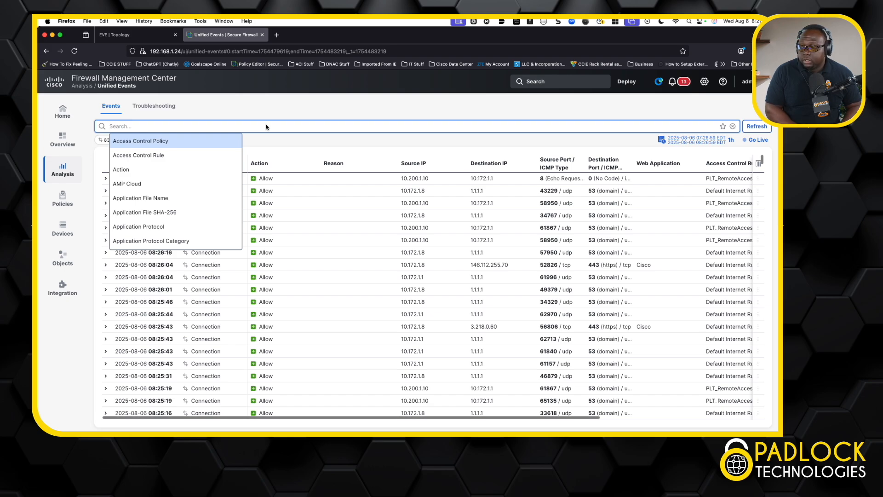
pyautogui.write('source us')
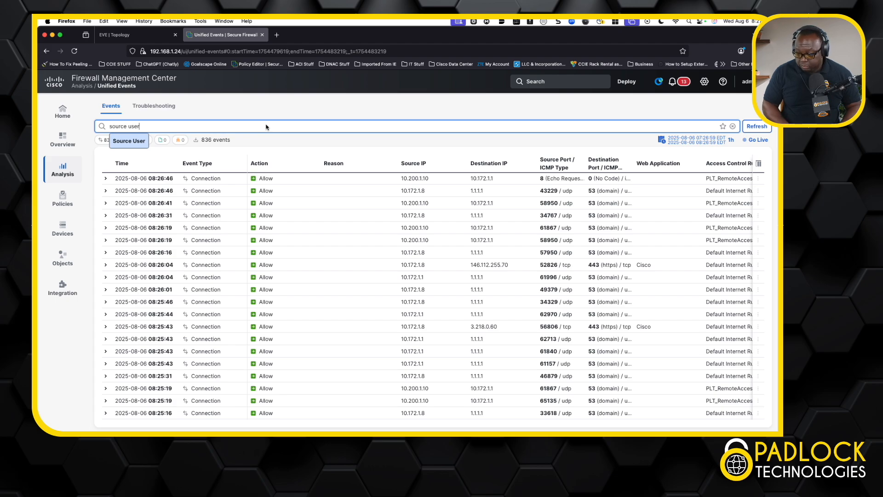
pyautogui.write('er')
pyautogui.press('Return')
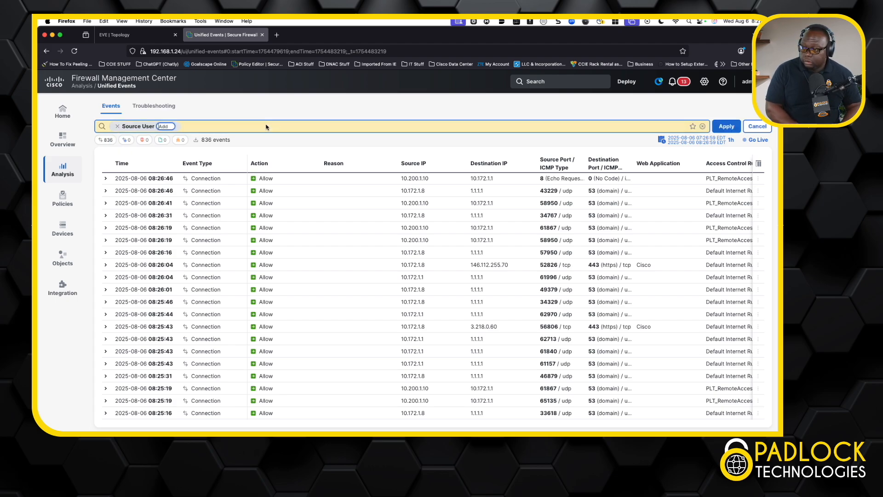
pyautogui.write('jbeckman')
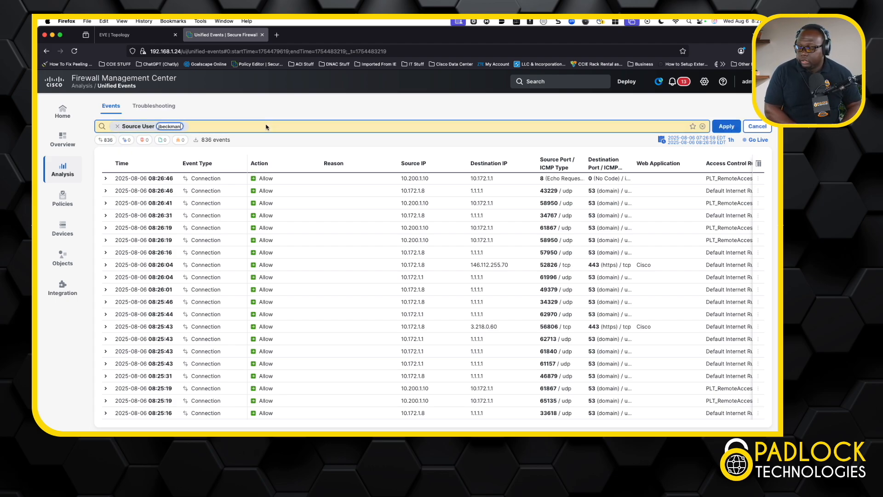
pyautogui.write('-pc')
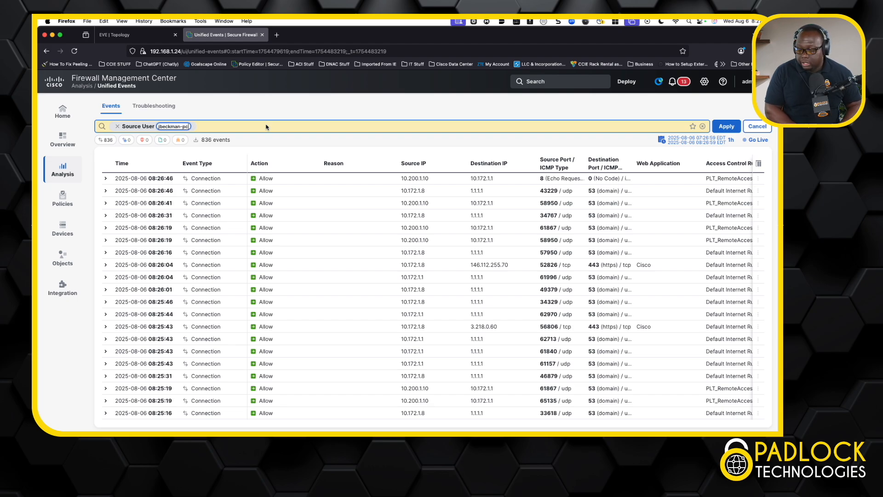
pyautogui.write('$')
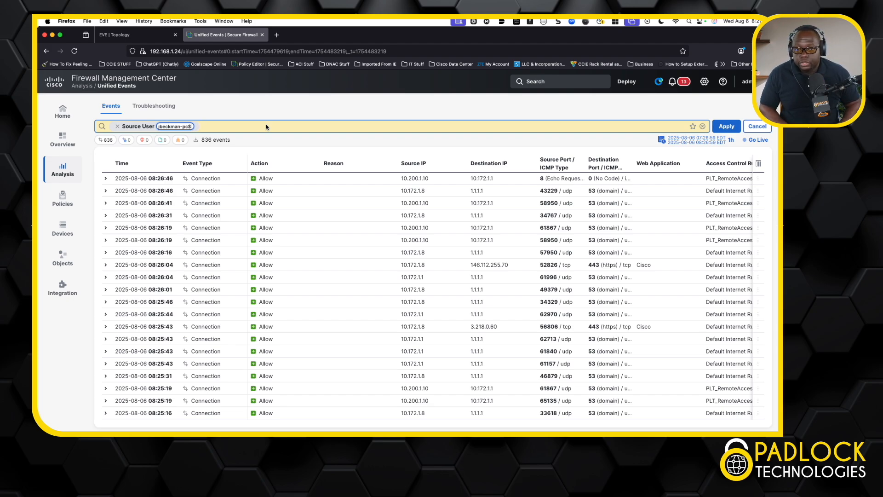
pyautogui.press('Return')
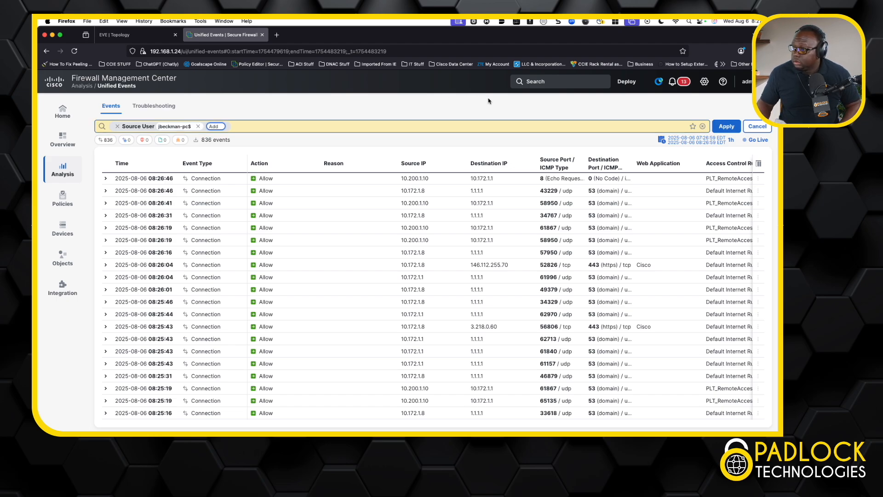
pyautogui.click(725, 127)
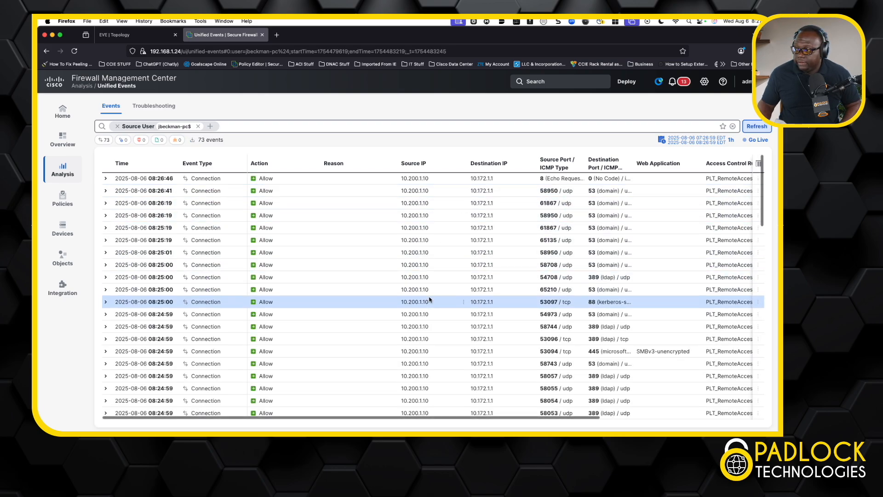
# - Add the Source User column to the unified events table's column set
pyautogui.hscroll(8, 519, 212)
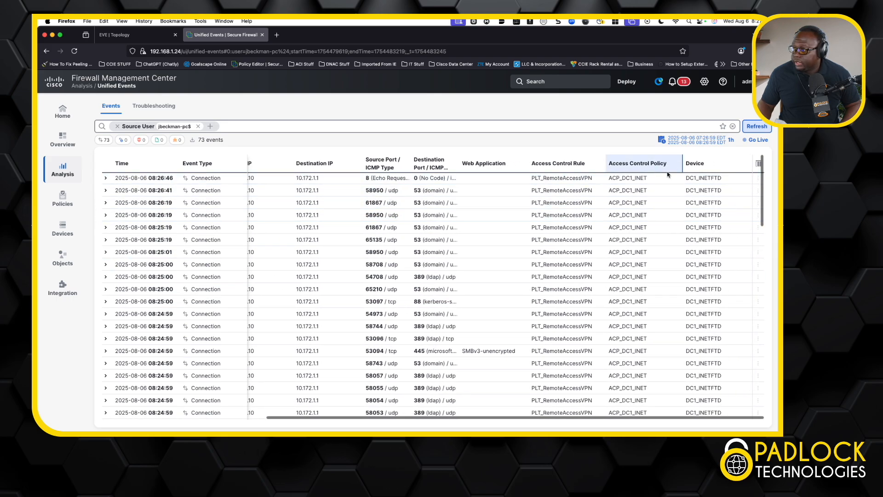
pyautogui.click(757, 164)
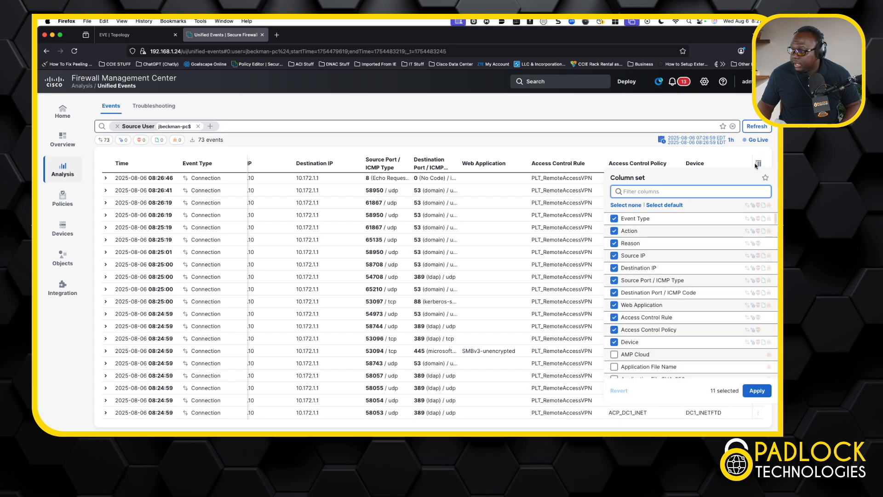
pyautogui.scroll(-4, 657, 335)
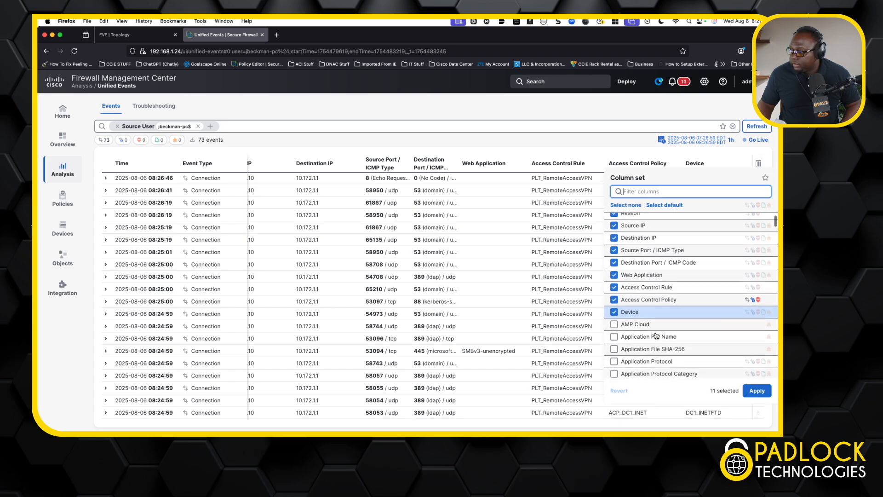
pyautogui.scroll(-15, 657, 336)
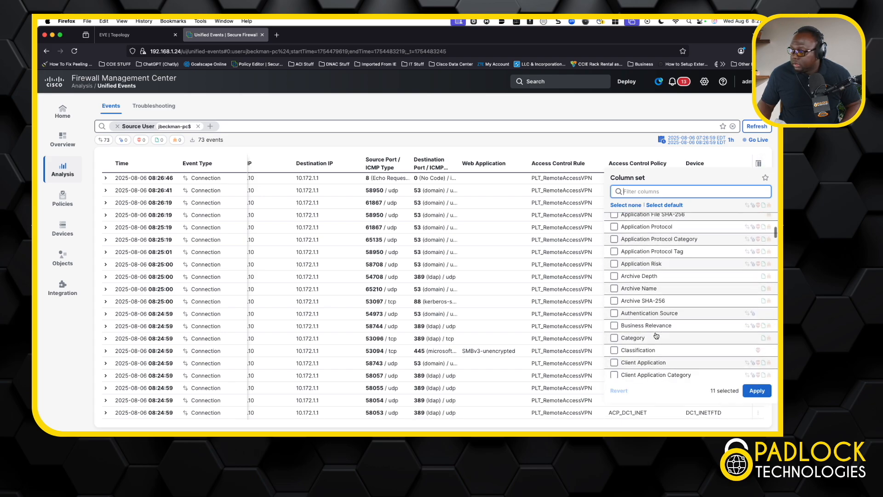
pyautogui.scroll(-10, 657, 335)
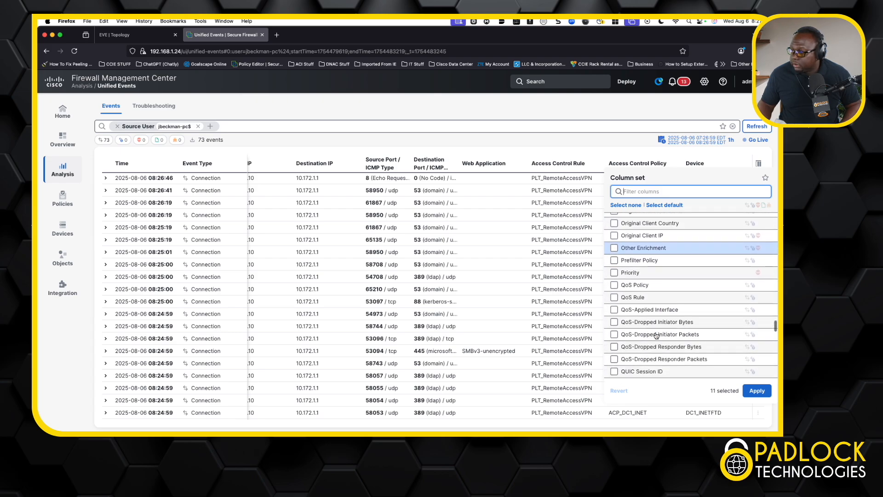
pyautogui.scroll(-15, 656, 335)
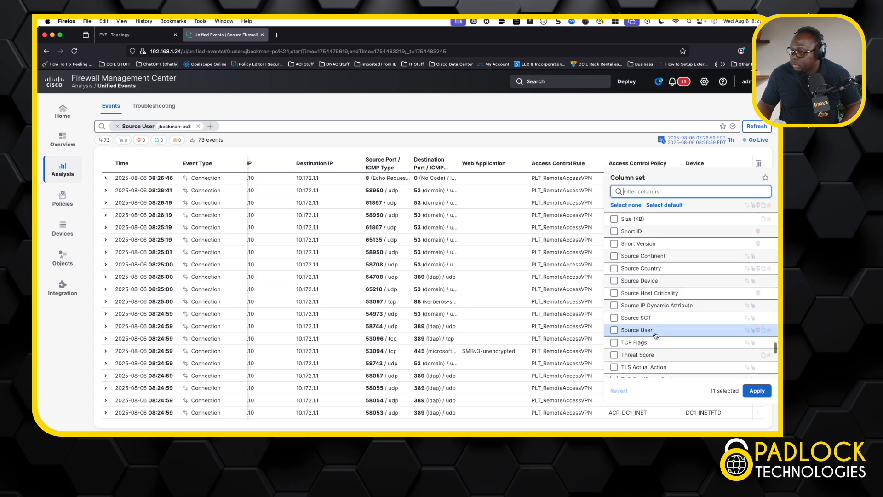
pyautogui.click(615, 330)
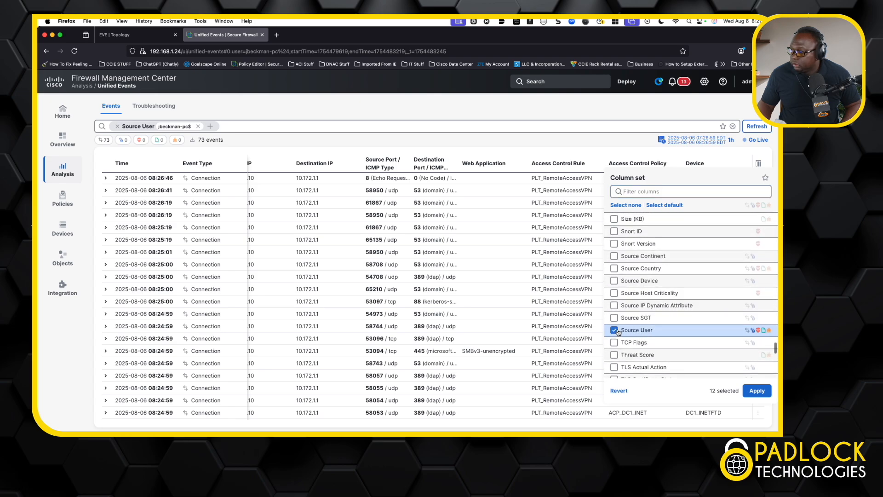
pyautogui.click(755, 391)
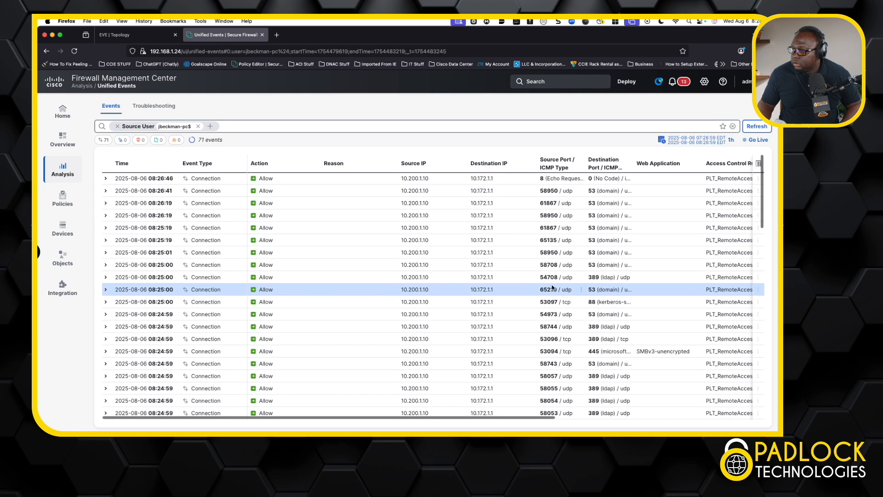
# - Move the Source User column so that it sits between Reason and Source IP
pyautogui.hscroll(10, 552, 288)
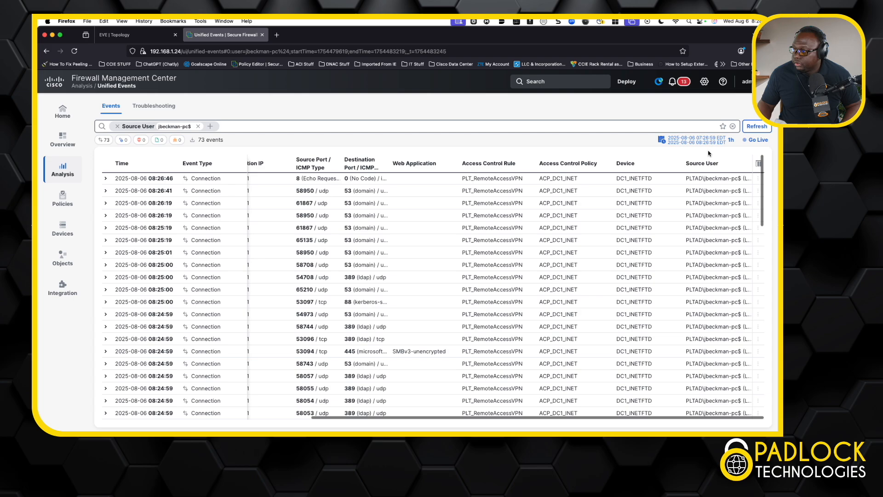
pyautogui.moveTo(700, 165); pyautogui.dragTo(226, 167)
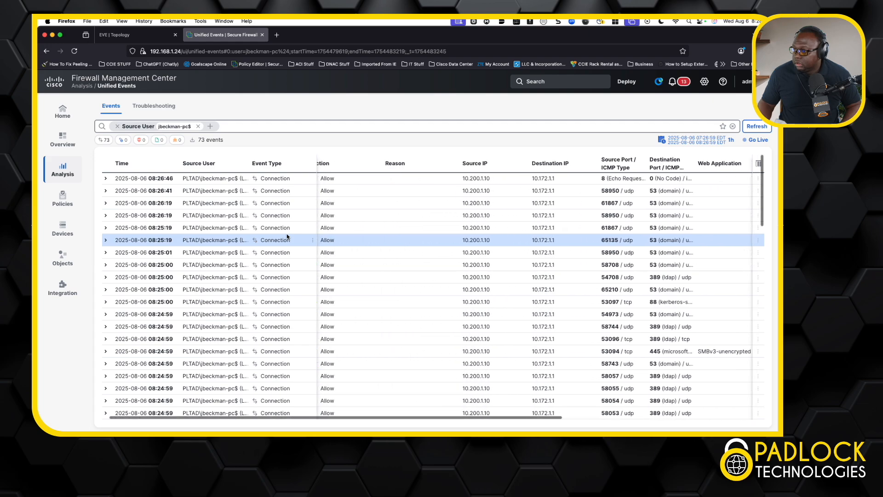
pyautogui.hscroll(-5, 287, 237)
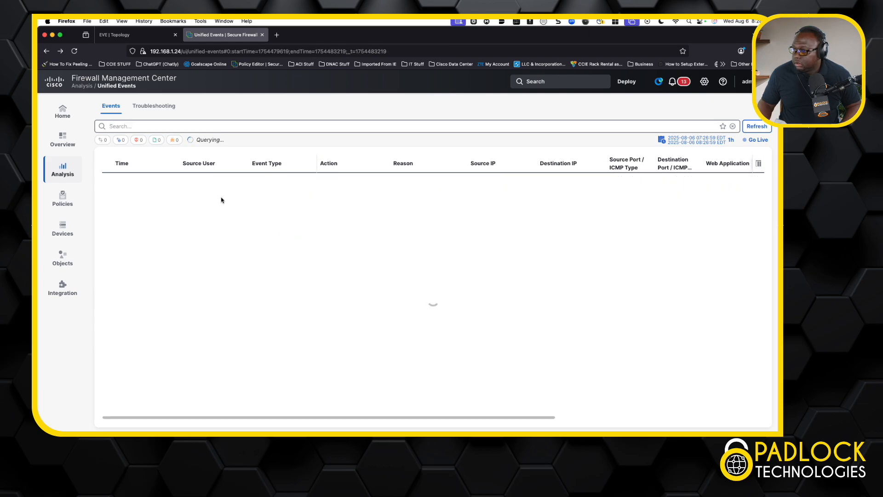
pyautogui.moveTo(192, 168); pyautogui.dragTo(427, 190)
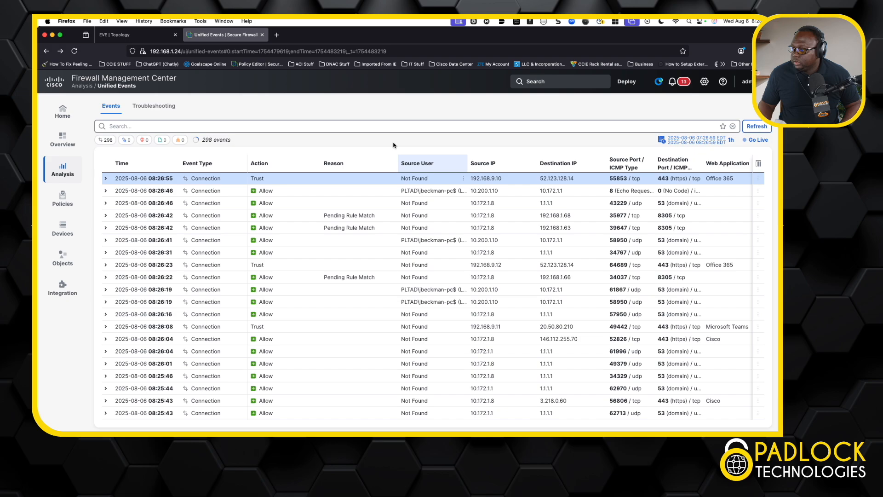
# - Reapply a Source User filter matching the home office PC's machine account to the event list
pyautogui.click(375, 127)
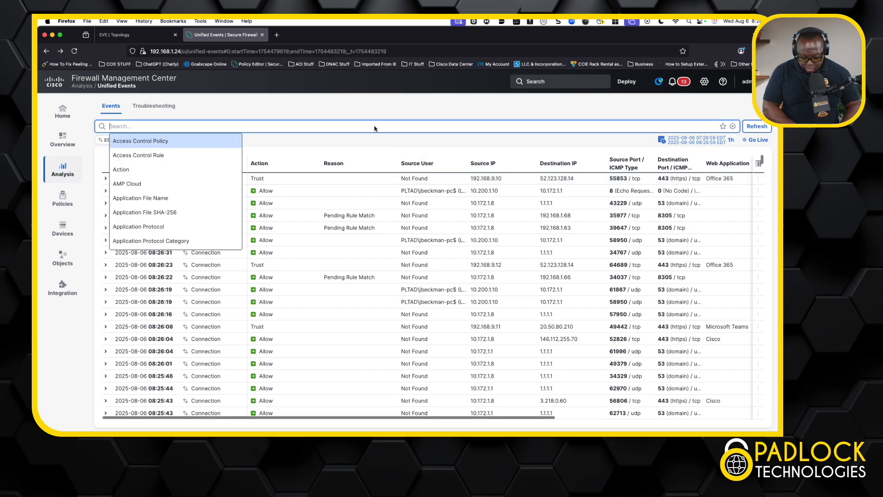
pyautogui.write('source user')
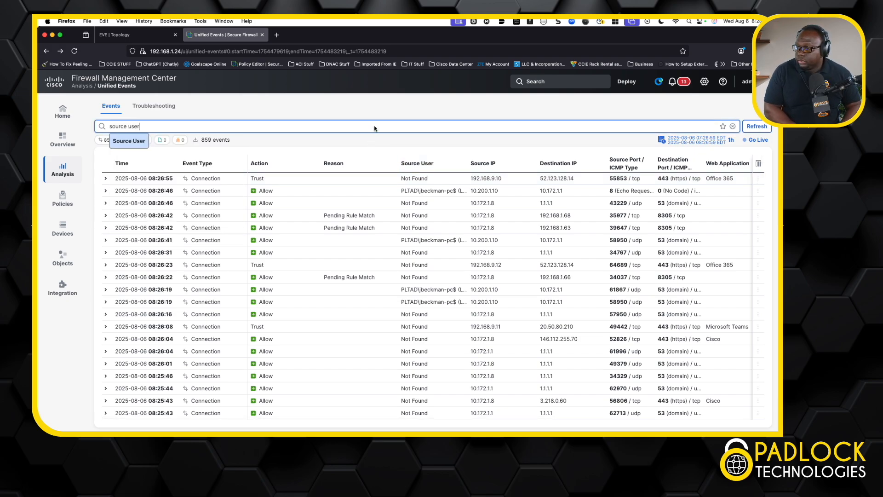
pyautogui.press('Return')
pyautogui.write('jbe')
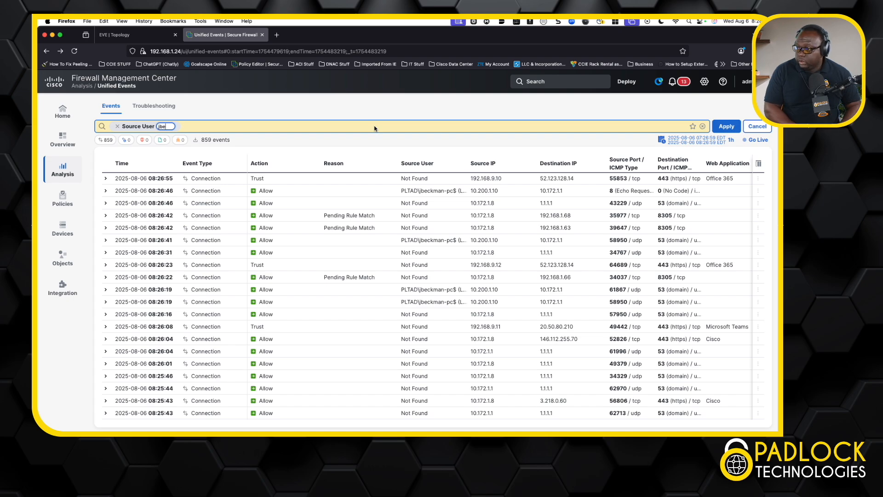
pyautogui.write('ckman')
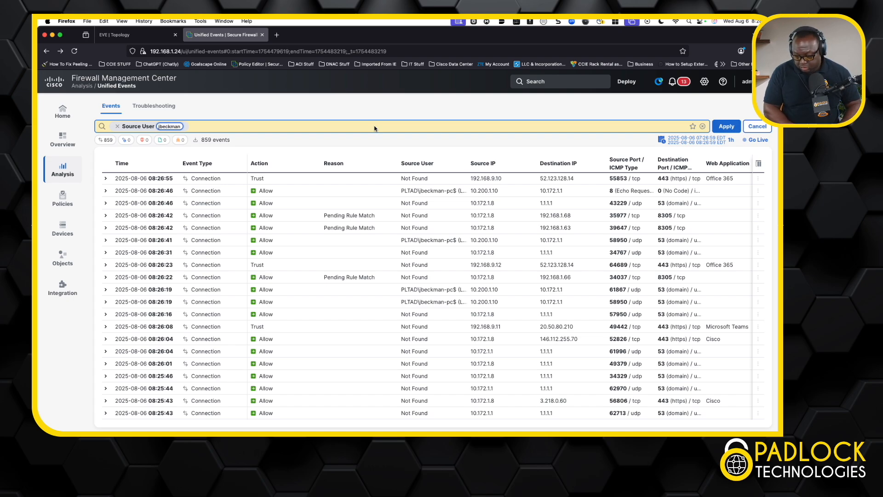
pyautogui.write('-pc')
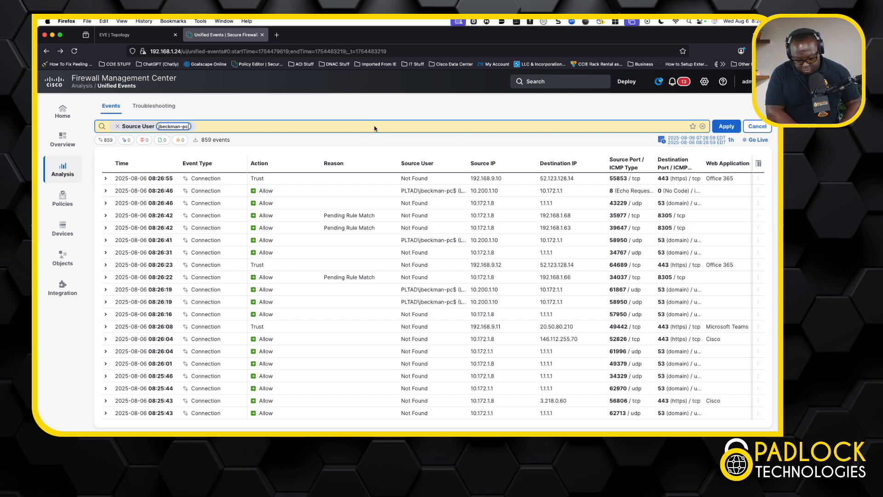
pyautogui.write('$')
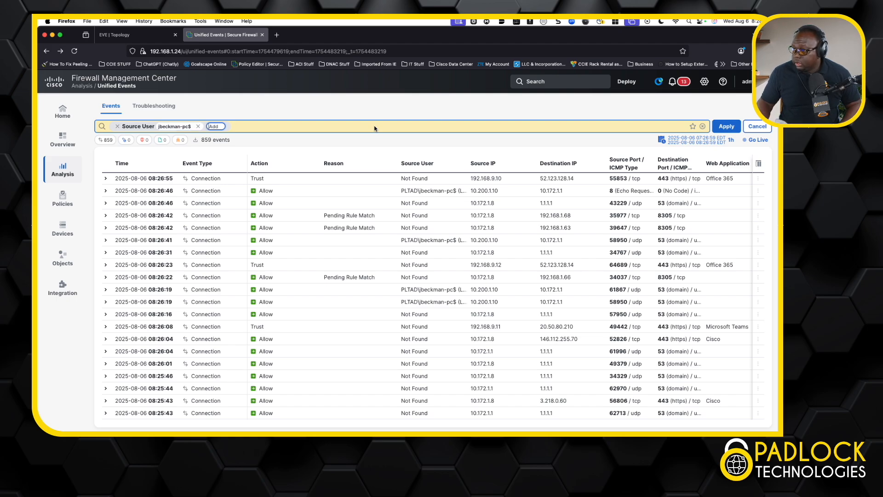
pyautogui.click(726, 126)
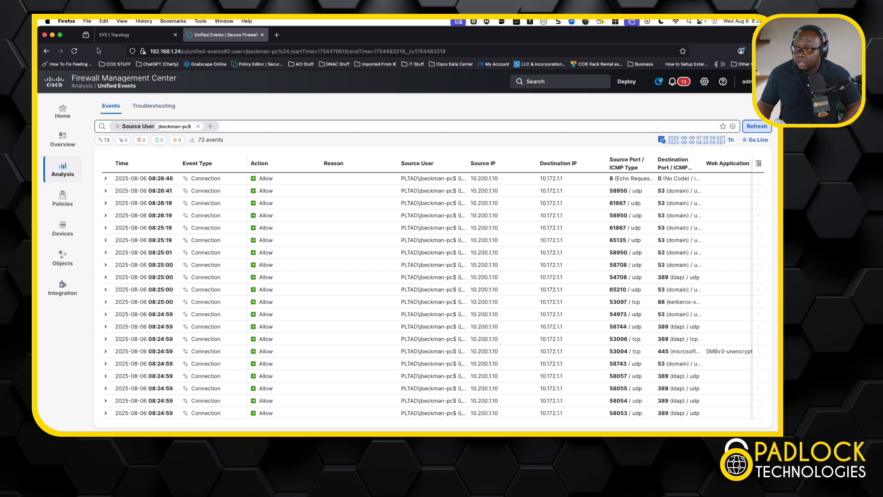
# - Switch to the EVE topology and open the console of the DC1_INET firewall in the data center
pyautogui.moveTo(113, 39)
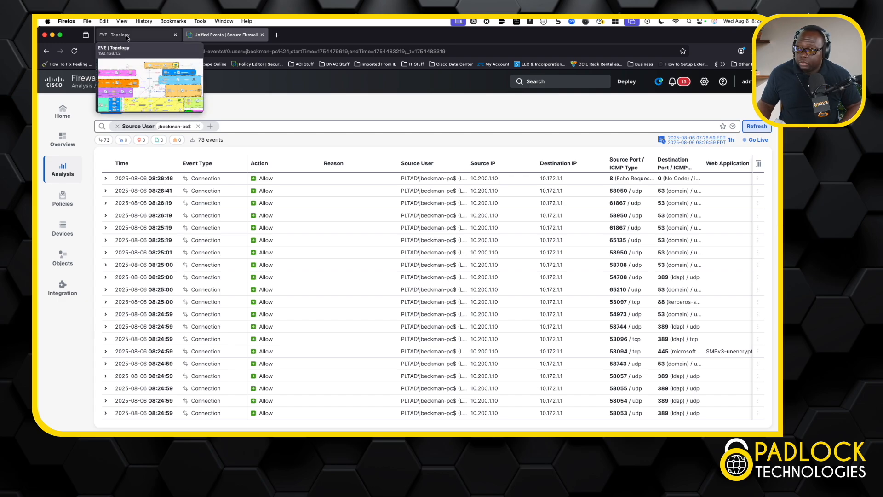
pyautogui.click(128, 35)
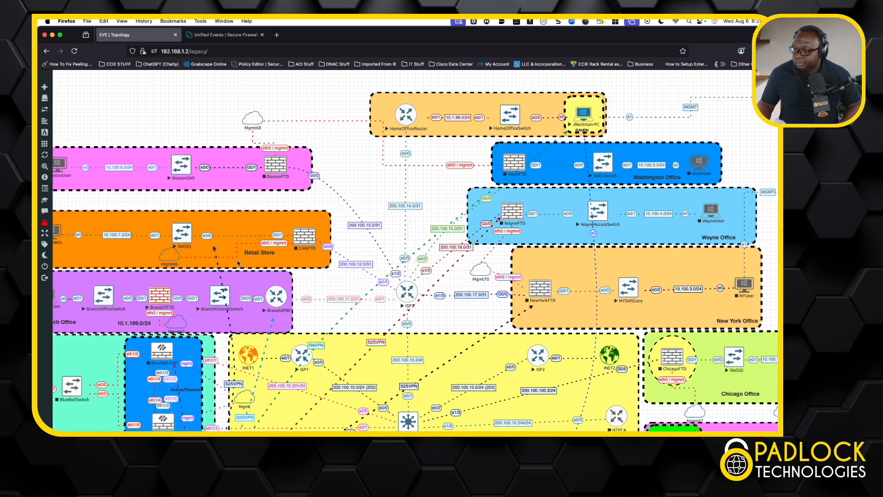
pyautogui.scroll(-3, 236, 261)
pyautogui.scroll(-3, 237, 263)
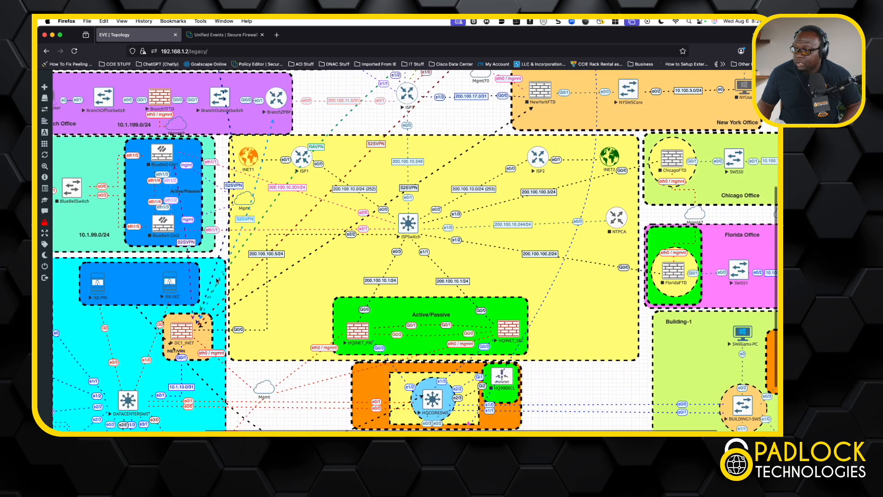
pyautogui.click(183, 335)
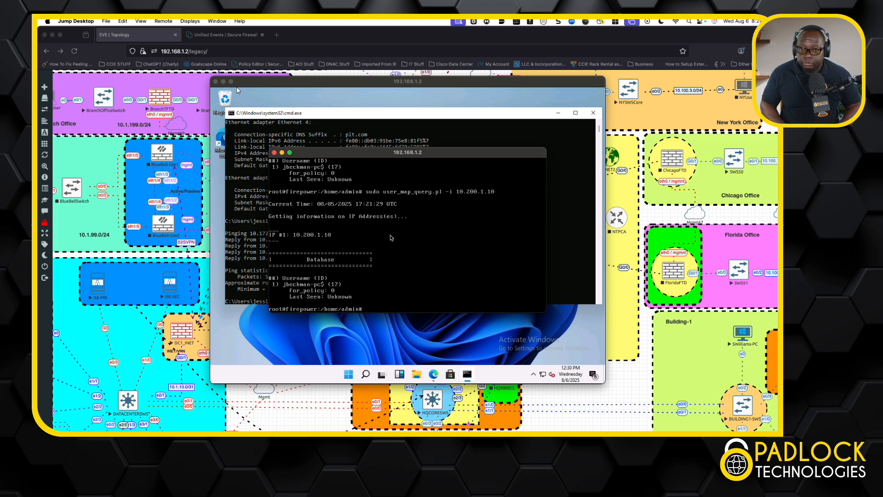
# - Rerun sudo user_map_query.pl -i 10.200.1.10 to check the VPN address's user mapping, and close both remote console windows
pyautogui.press('Up')
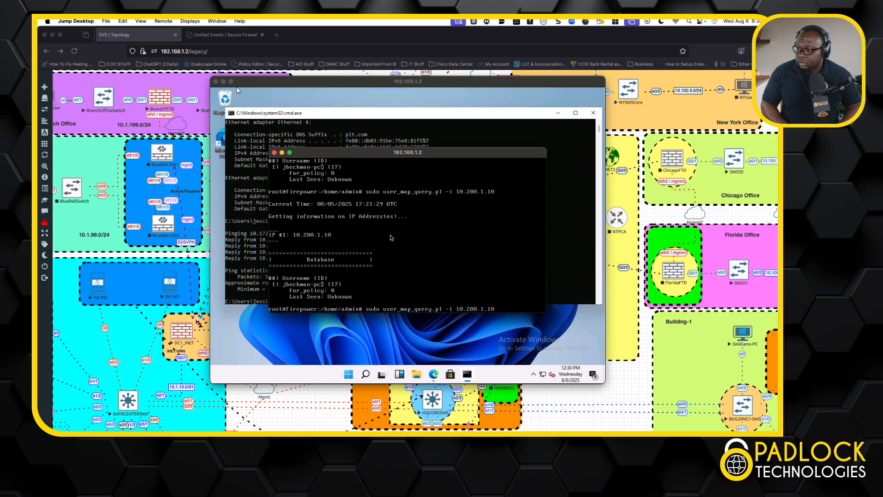
pyautogui.press('Return')
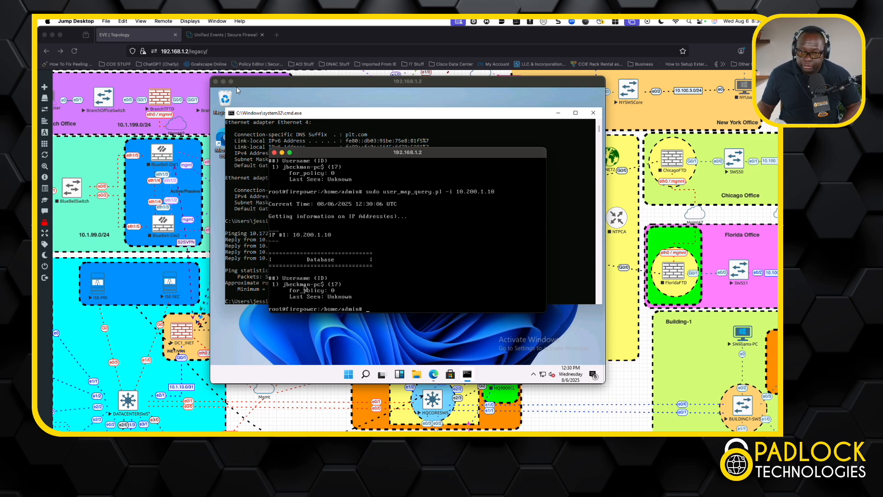
pyautogui.click(274, 152)
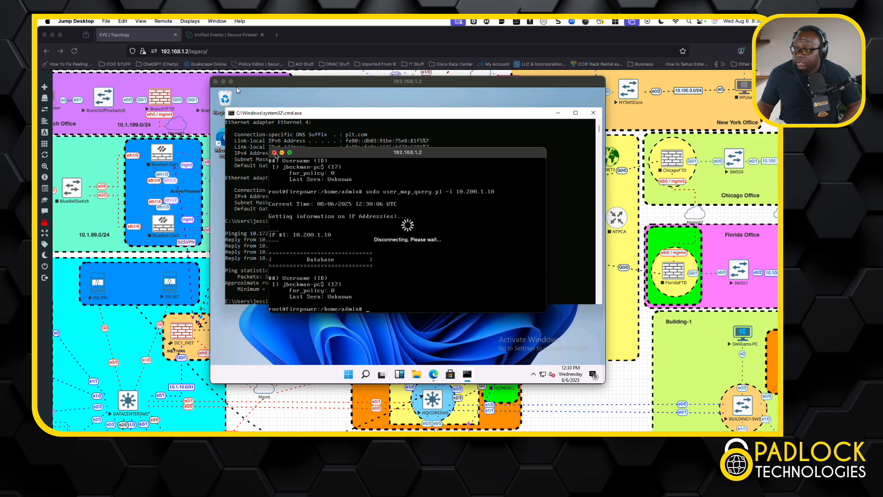
pyautogui.click(216, 81)
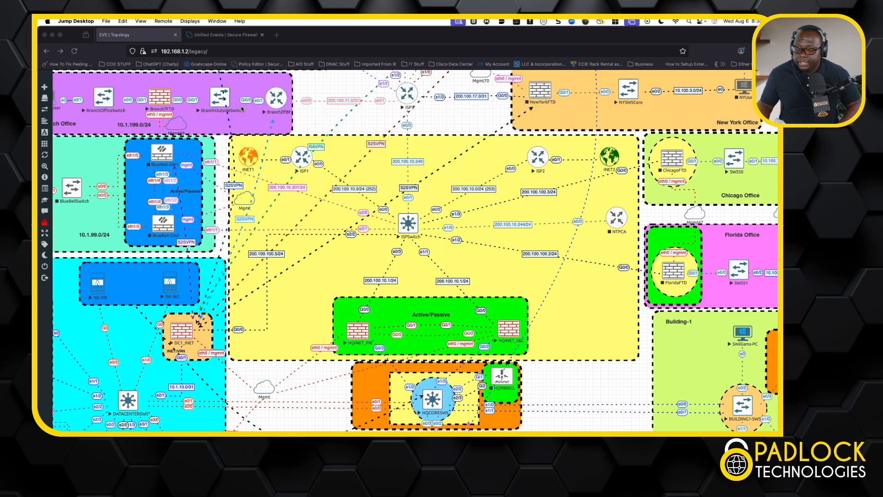